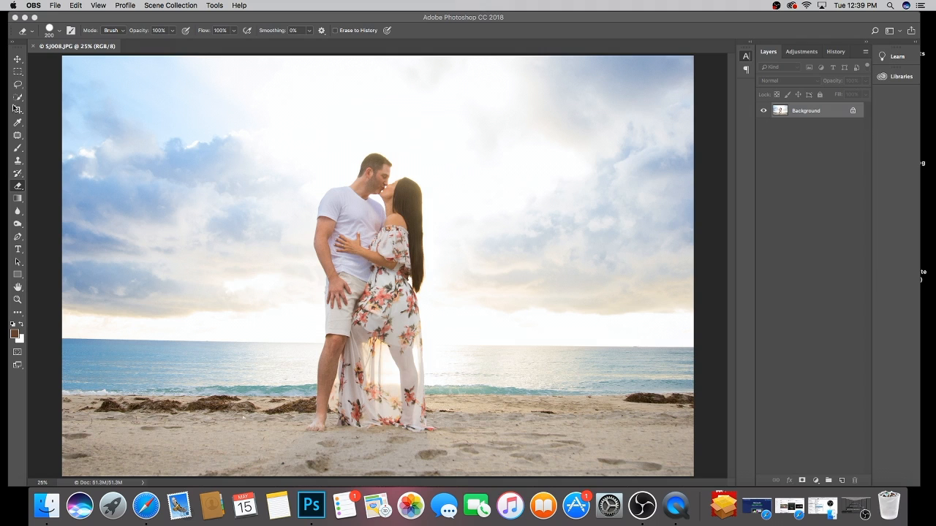
Step: Choose the Patch Tool and patch the small mark in the sand on the man's side of the beach
click(22, 139)
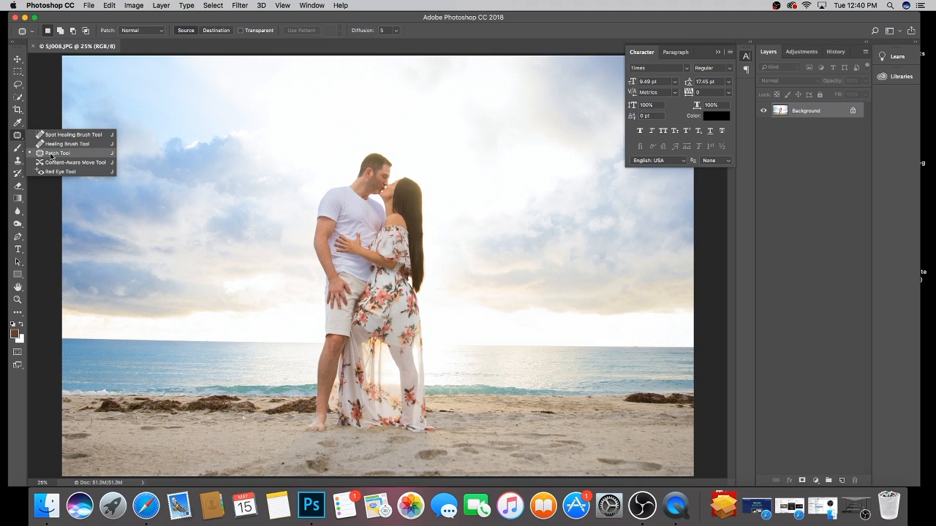
click(53, 156)
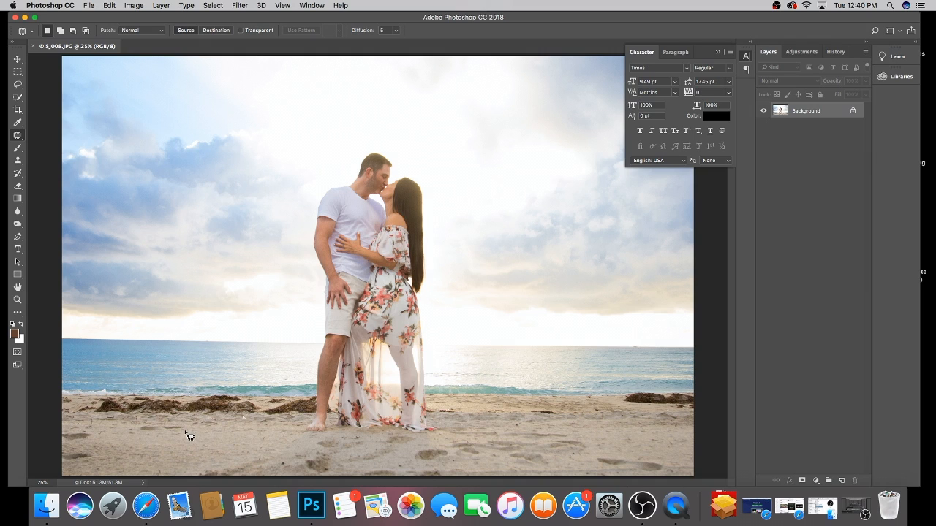
mouse_move(183, 428)
mouse_down()
mouse_move(136, 428)
mouse_move(184, 431)
mouse_up()
drag(170, 432, 189, 444)
click(190, 442)
Step: Patch the two footprints at the left edge of the photo with clean sand beside them
mouse_move(71, 447)
mouse_down()
mouse_move(98, 442)
mouse_move(66, 438)
mouse_move(67, 449)
mouse_move(117, 440)
mouse_up()
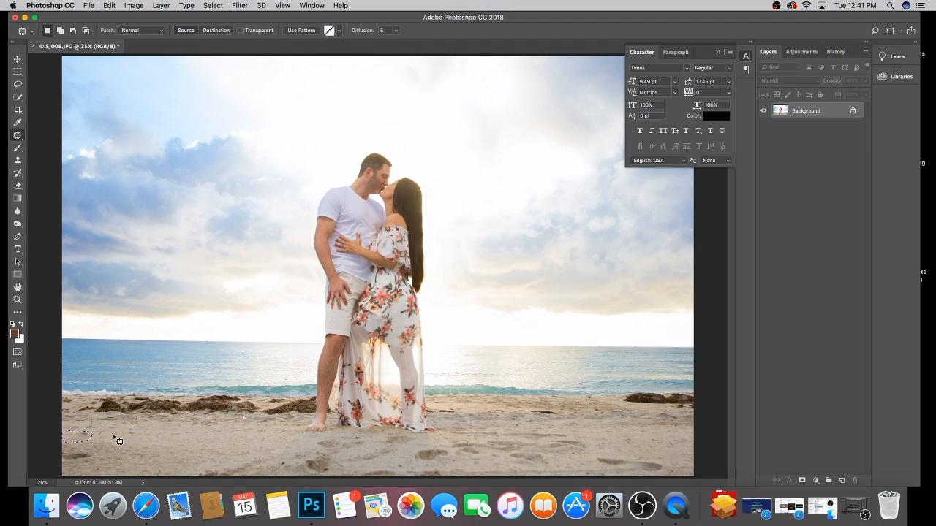
key(super+d)
mouse_move(68, 460)
mouse_down()
mouse_move(82, 460)
mouse_move(122, 457)
mouse_up()
key(super+d)
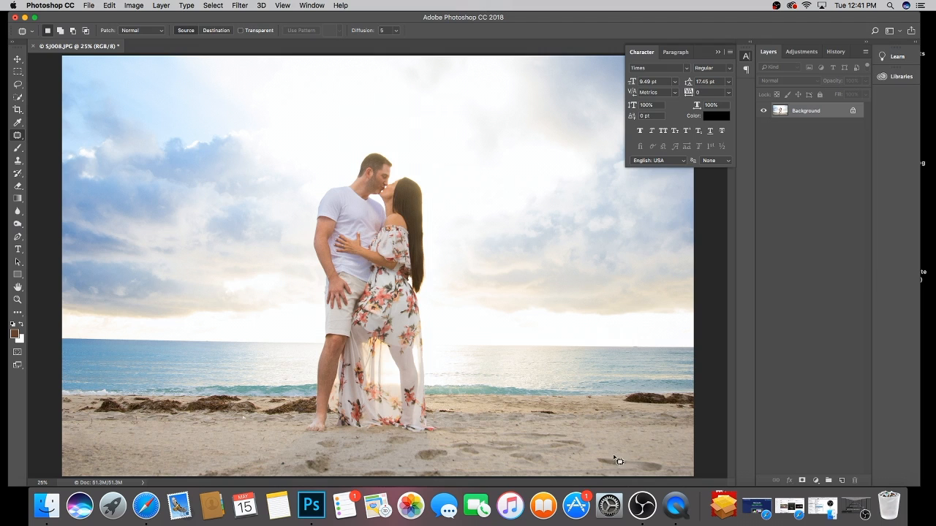
Step: Patch the large footprint in the photo's lower right corner and the small marks in the sand near the waterline above it
mouse_move(610, 454)
mouse_down()
mouse_move(657, 473)
mouse_move(664, 462)
mouse_move(597, 464)
mouse_move(621, 466)
mouse_move(585, 461)
mouse_up()
key(ctrl+d)
mouse_move(561, 417)
mouse_down()
mouse_move(528, 412)
mouse_move(585, 416)
mouse_up()
key(super+d)
drag(552, 419, 568, 409)
key(super+d)
drag(591, 396, 583, 407)
key(super+d)
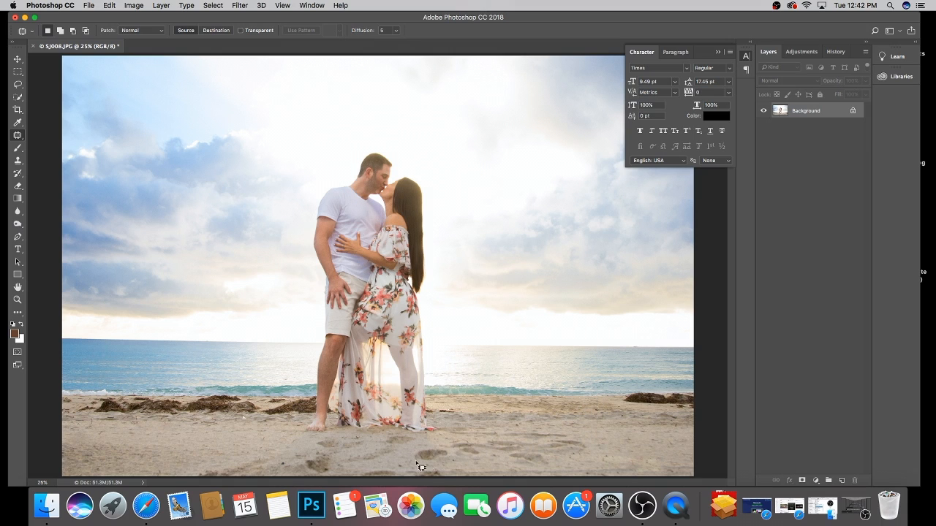
Step: Patch the footprints in the foreground sand directly below the couple with nearby smooth sand
mouse_move(454, 456)
mouse_down()
mouse_move(435, 452)
mouse_move(422, 464)
mouse_move(438, 465)
mouse_move(453, 456)
mouse_move(414, 458)
mouse_up()
key(ctrl+d)
mouse_move(318, 456)
mouse_down()
mouse_move(337, 474)
mouse_move(330, 462)
mouse_move(345, 463)
mouse_move(323, 438)
mouse_move(314, 443)
mouse_move(328, 454)
mouse_move(343, 447)
mouse_move(301, 445)
mouse_up()
click(358, 447)
mouse_move(420, 436)
mouse_down()
mouse_move(382, 438)
mouse_move(386, 448)
mouse_move(432, 439)
mouse_up()
key(ctrl+d)
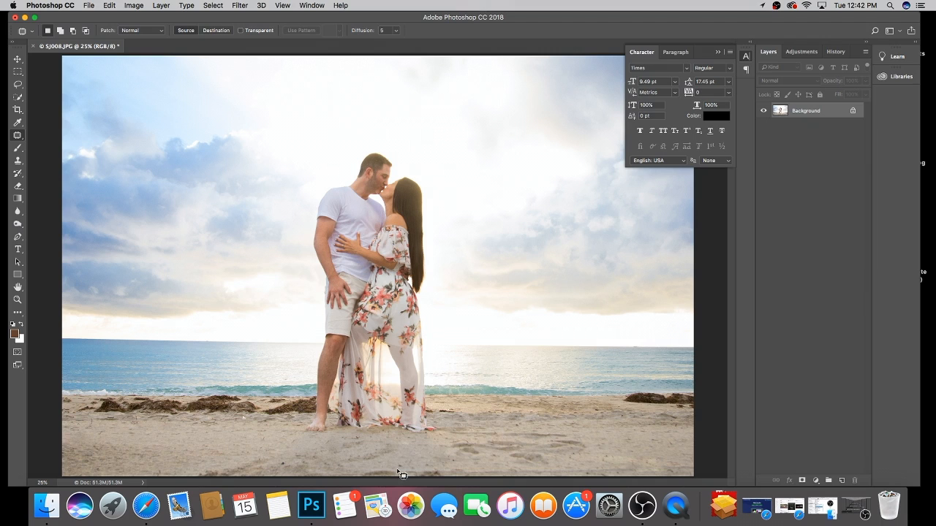
Step: Patch the remaining marks in the foreground sand below the man's feet and toward the photo's lower right
drag(283, 460, 284, 463)
drag(284, 463, 312, 458)
key(ctrl+d)
mouse_move(585, 439)
mouse_down()
mouse_move(541, 442)
mouse_move(538, 451)
mouse_move(630, 445)
mouse_up()
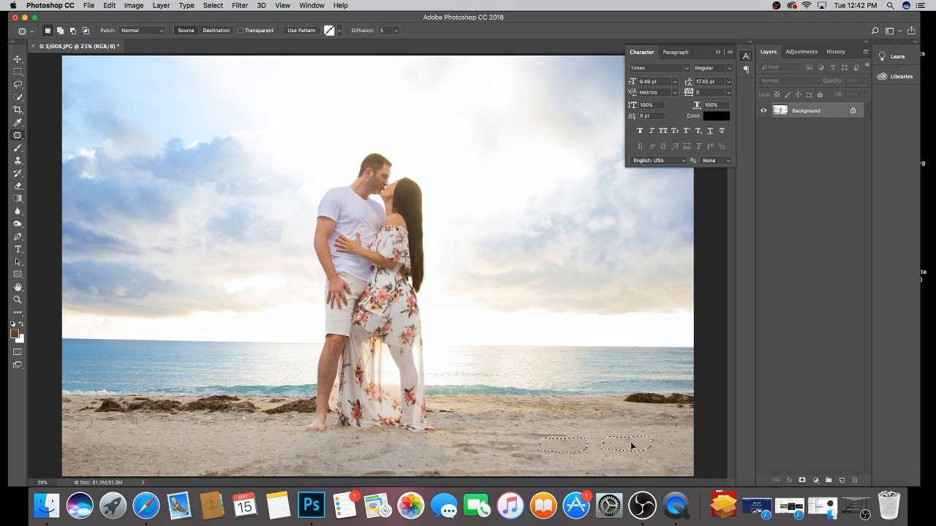
key(ctrl+d)
mouse_move(573, 439)
mouse_down()
mouse_move(505, 437)
mouse_move(612, 438)
mouse_move(483, 436)
mouse_move(448, 443)
mouse_move(444, 458)
mouse_move(541, 475)
mouse_move(551, 457)
mouse_move(497, 450)
mouse_move(601, 451)
mouse_up()
key(cmd+d)
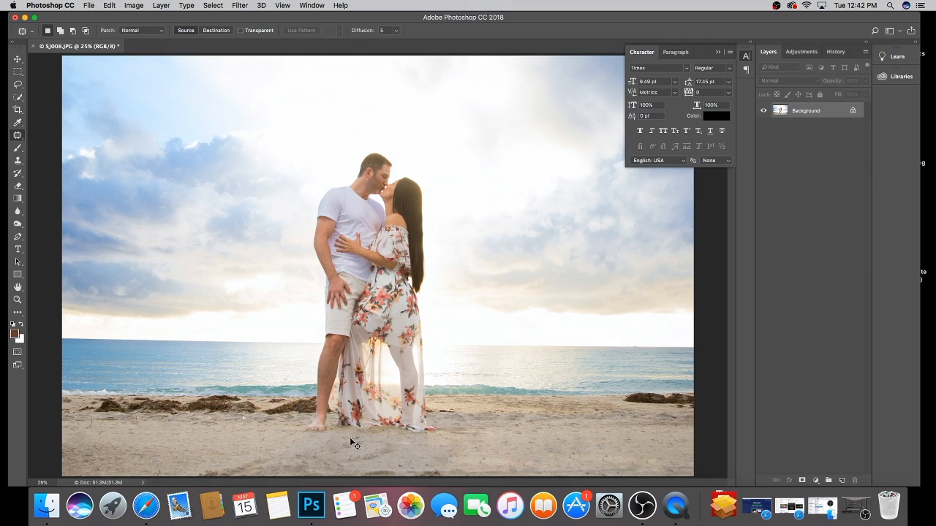
Step: Step back through the last two edits and restore them to compare the patched sand
key(alt+super+z)
key(alt+super+z)
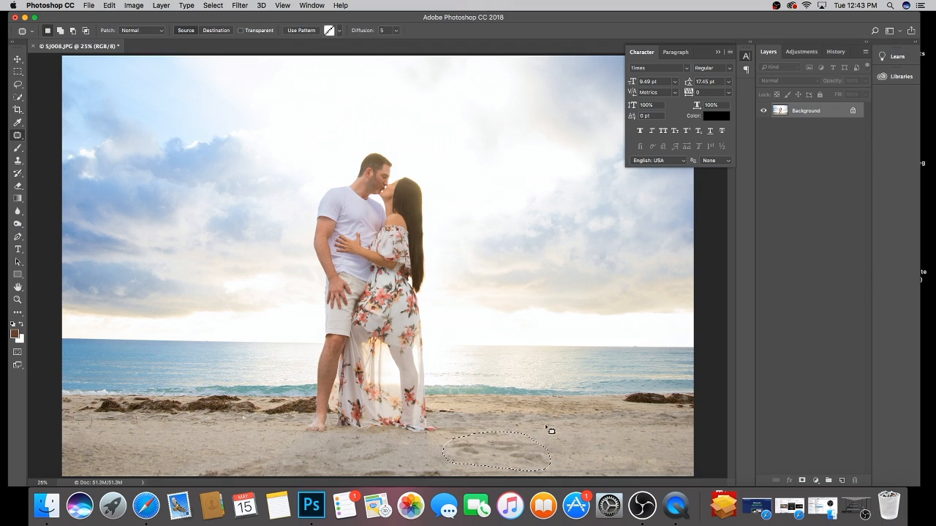
key(shift+super+z)
key(shift+super+z)
Step: Patch the cluster of uneven footprints in the foreground sand to the right of the woman's dress
mouse_move(499, 433)
mouse_down()
mouse_move(475, 436)
mouse_move(502, 437)
mouse_move(492, 432)
mouse_move(512, 450)
mouse_move(505, 457)
mouse_move(524, 466)
mouse_move(589, 453)
mouse_move(524, 441)
mouse_move(524, 455)
mouse_move(509, 442)
mouse_move(502, 451)
mouse_move(517, 464)
mouse_move(532, 449)
mouse_move(490, 442)
mouse_move(551, 450)
mouse_move(575, 440)
mouse_up()
click(540, 449)
click(581, 456)
click(526, 449)
click(499, 461)
mouse_move(484, 446)
mouse_down()
mouse_move(456, 439)
mouse_move(449, 453)
mouse_move(487, 458)
mouse_move(511, 452)
mouse_move(482, 446)
mouse_move(636, 436)
mouse_up()
mouse_move(462, 445)
mouse_down()
mouse_move(445, 449)
mouse_move(471, 452)
mouse_move(462, 446)
mouse_up()
drag(456, 451, 422, 451)
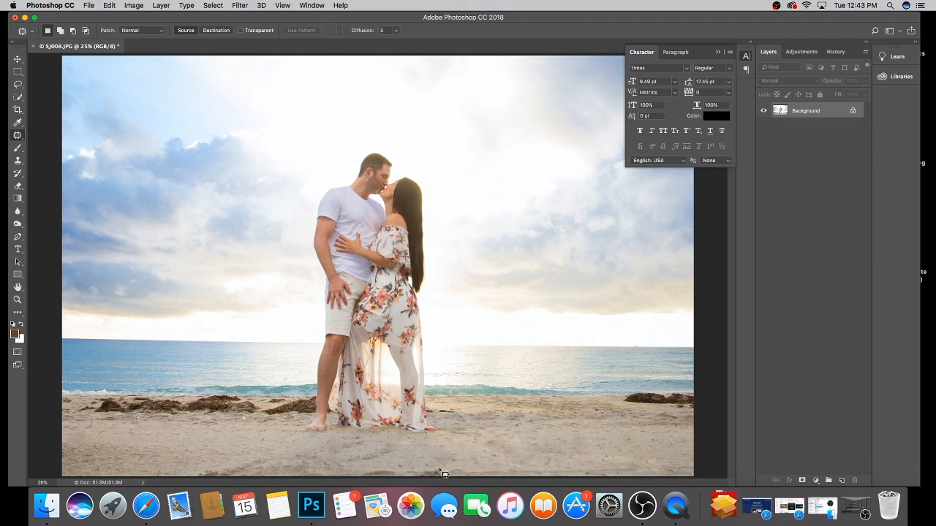
Step: Patch the leftover dark marks along the bottom edge of the sand below the couple
mouse_move(433, 468)
mouse_down()
mouse_move(421, 481)
mouse_move(446, 485)
mouse_move(424, 455)
mouse_move(431, 470)
mouse_move(442, 464)
mouse_move(366, 484)
mouse_move(399, 482)
mouse_move(396, 470)
mouse_up()
click(464, 454)
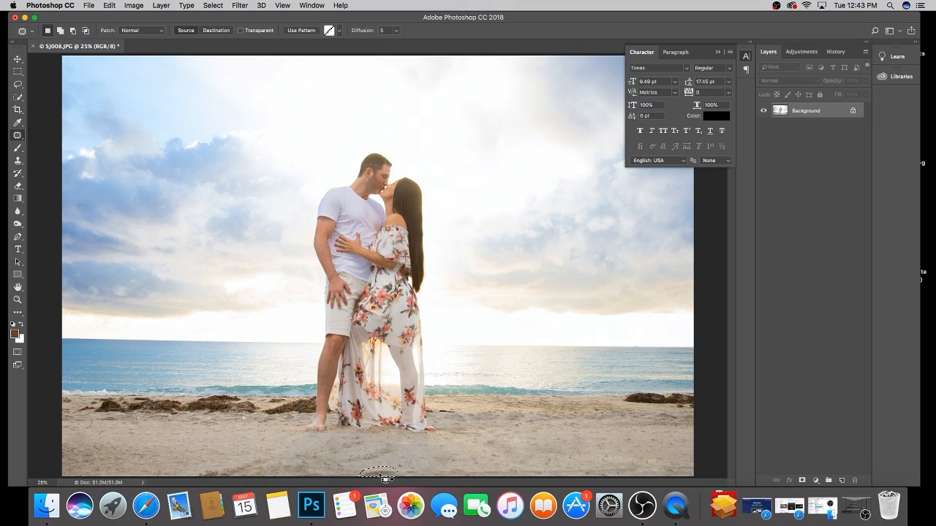
drag(382, 477, 342, 474)
key(super+d)
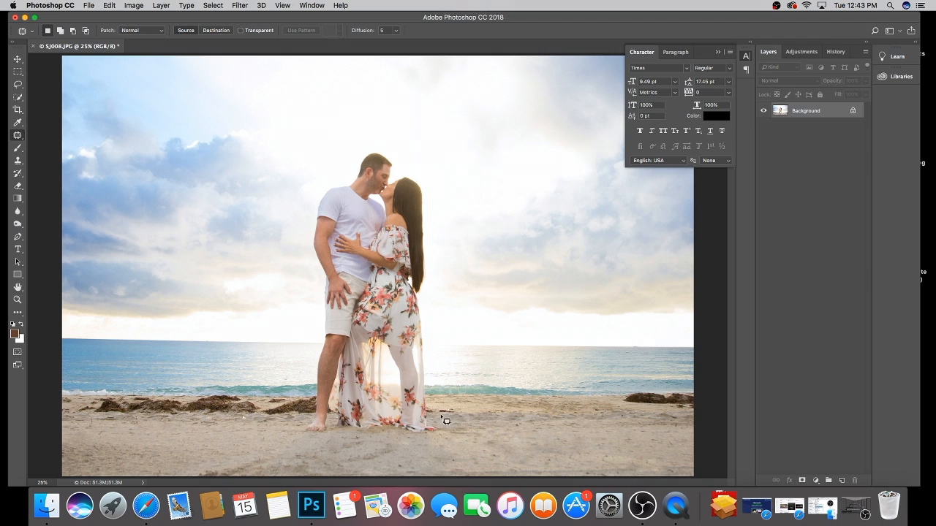
Step: Patch the small marks near the waterline beside the woman and in the sand below the seaweed on the man's side
mouse_move(463, 413)
mouse_down()
mouse_move(444, 407)
mouse_move(438, 416)
mouse_move(475, 411)
mouse_up()
click(499, 400)
drag(245, 417, 257, 423)
click(538, 443)
Step: Compare the original SJ008.JPG snapshot with the latest history state twice, finishing on the latest Deselect state
click(834, 52)
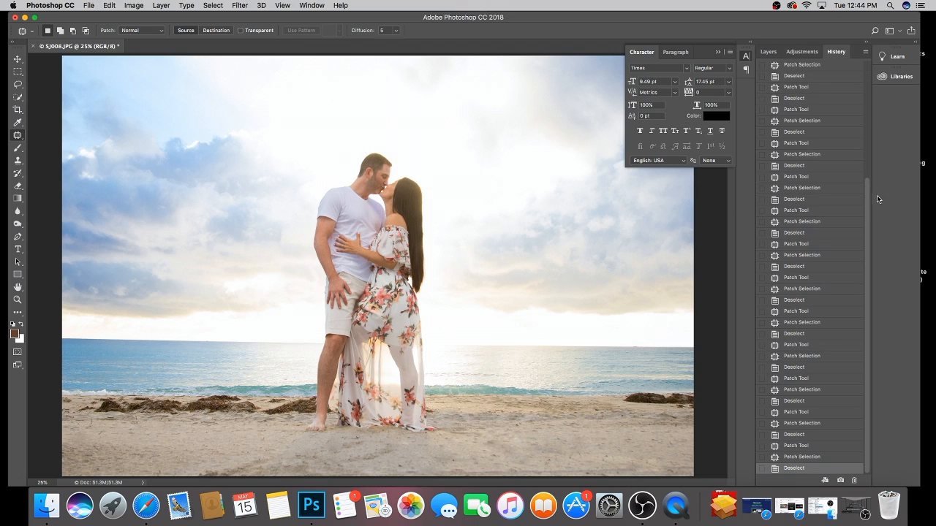
drag(868, 205, 868, 70)
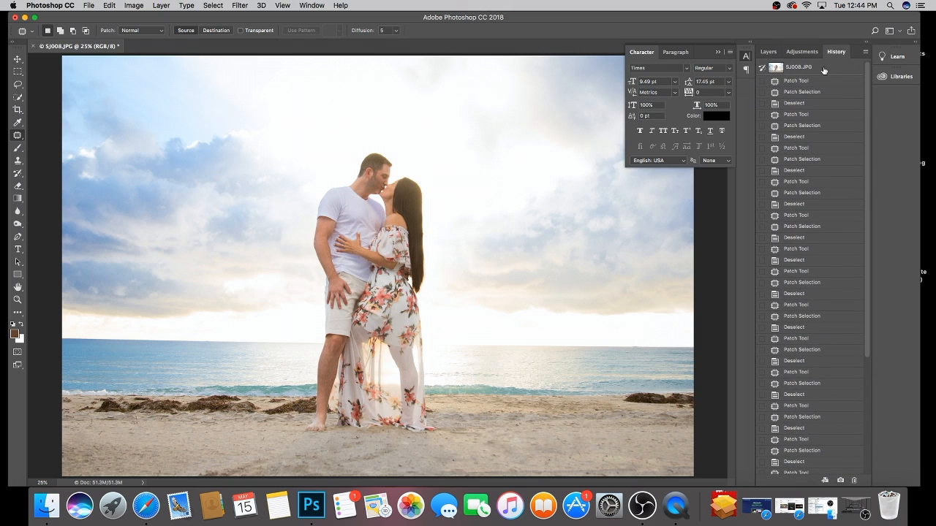
click(831, 68)
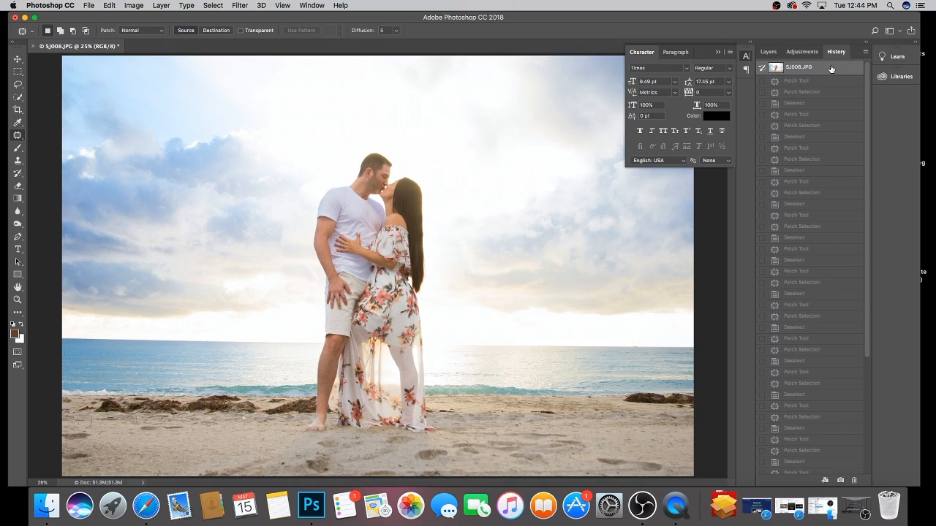
drag(868, 78, 867, 234)
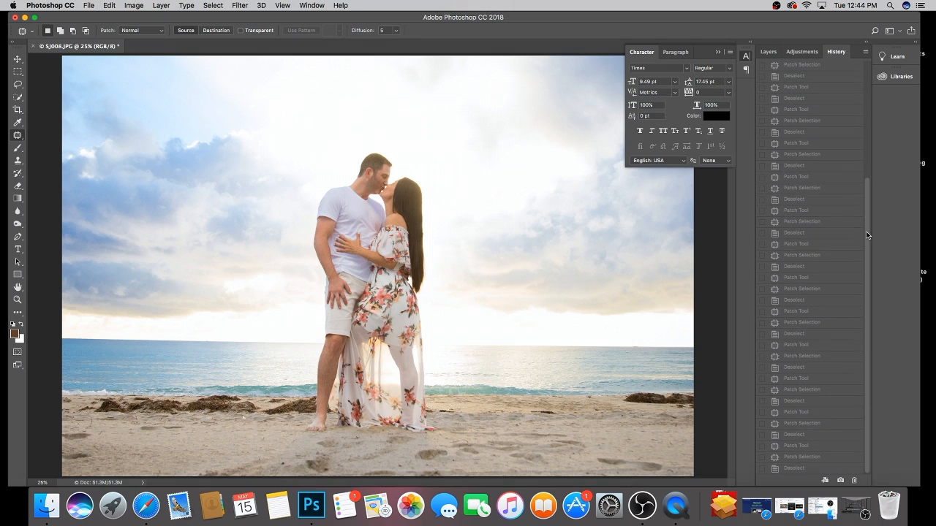
click(832, 470)
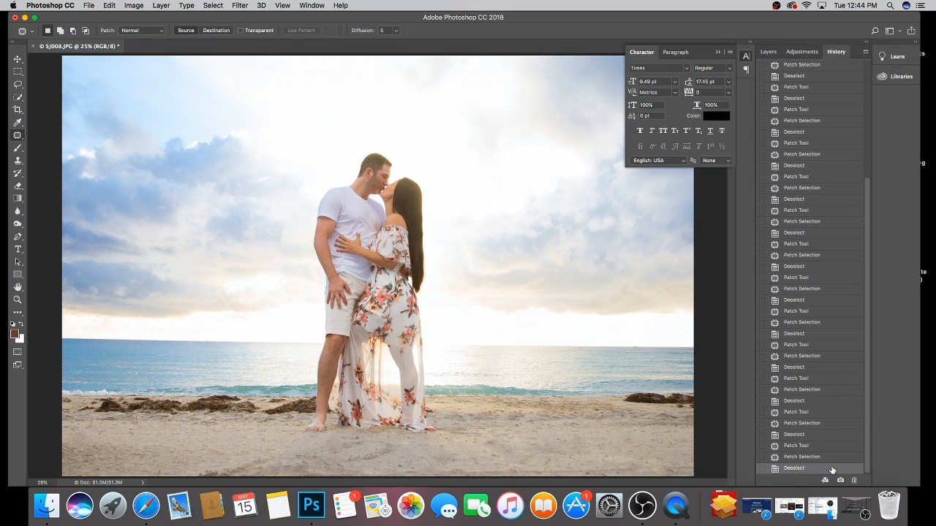
scroll(859, 269, up, 15)
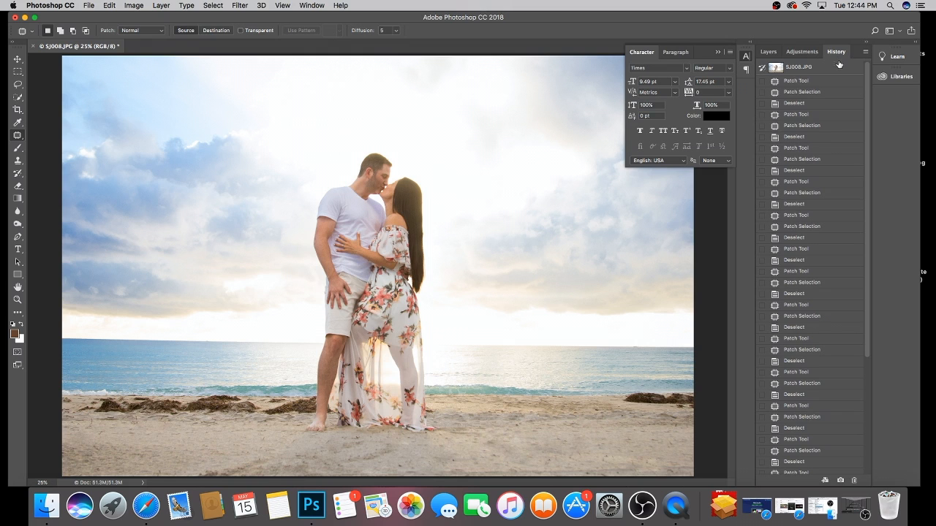
click(839, 65)
drag(867, 88, 870, 214)
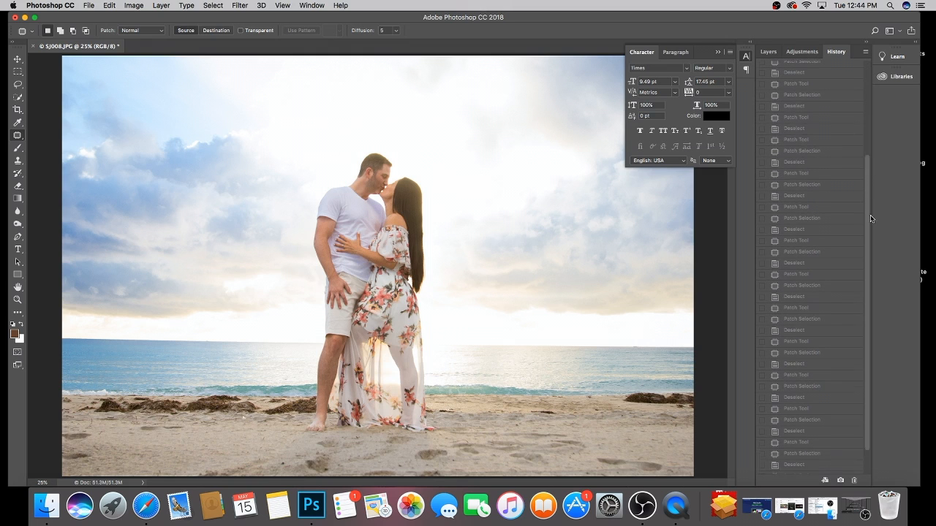
click(817, 467)
Step: Zoom out to 16.67% and compare the whole photo's original snapshot with the retouched version, ending on the latest state
key(super+minus)
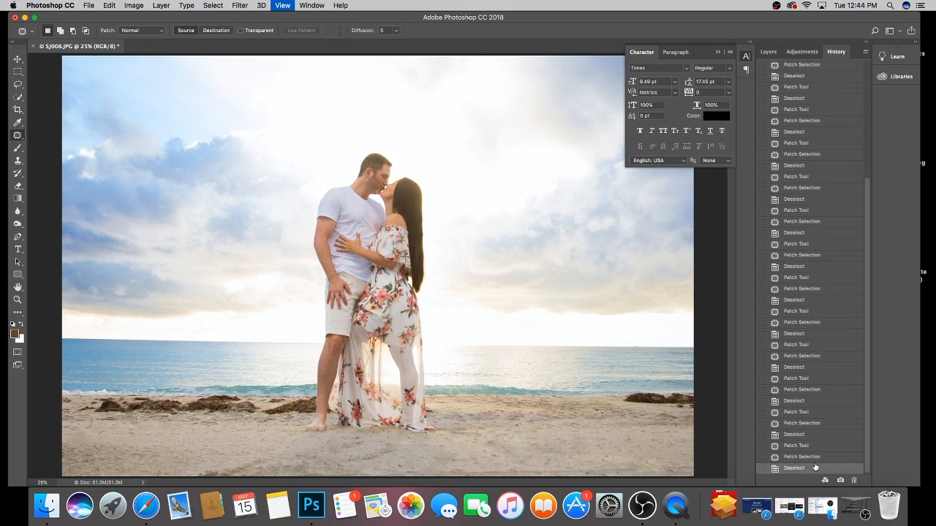
scroll(867, 212, up, 10)
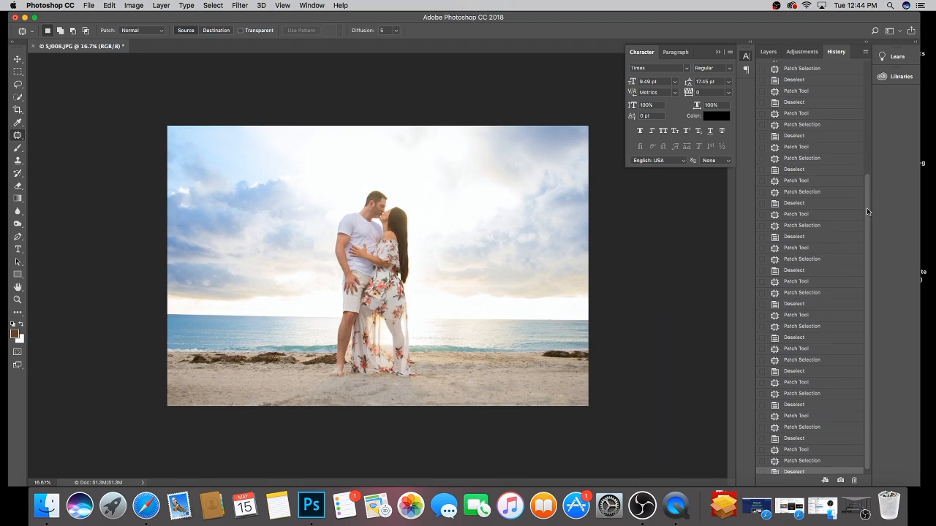
click(841, 67)
scroll(846, 423, down, 10)
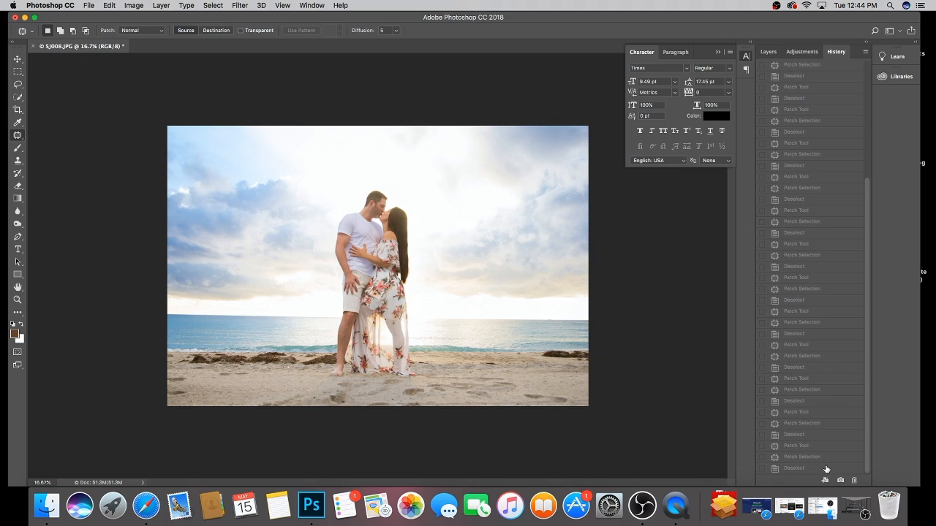
click(826, 469)
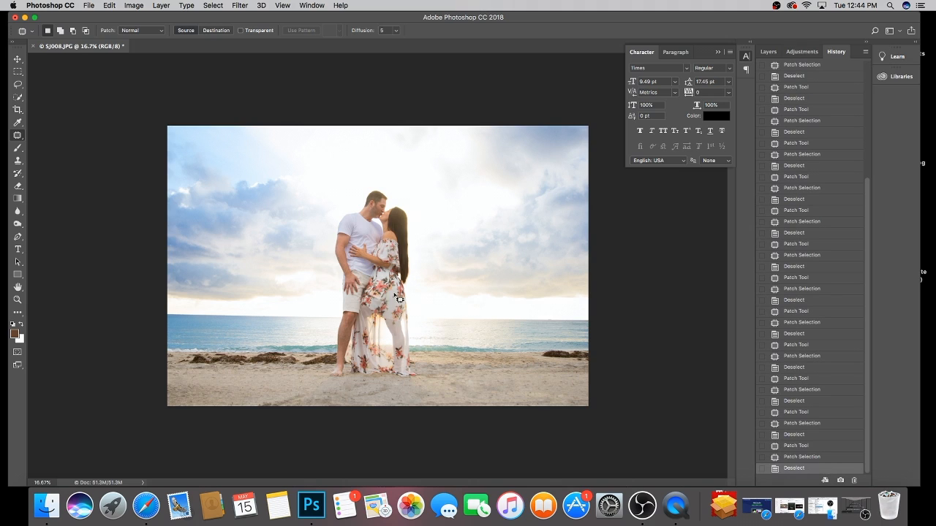